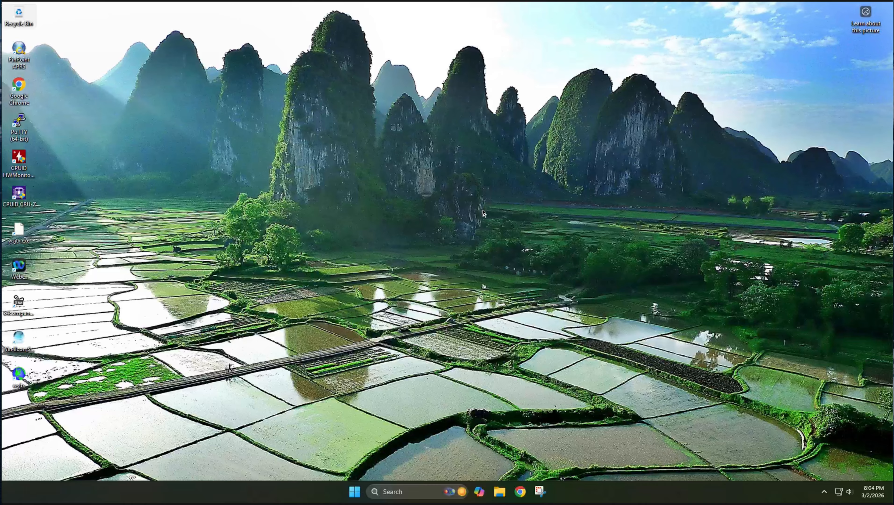
Launch QK4 from the extracted QK4-0.5.0-beta.2-windows folder in Downloads and close the program's folder window
click(498, 492)
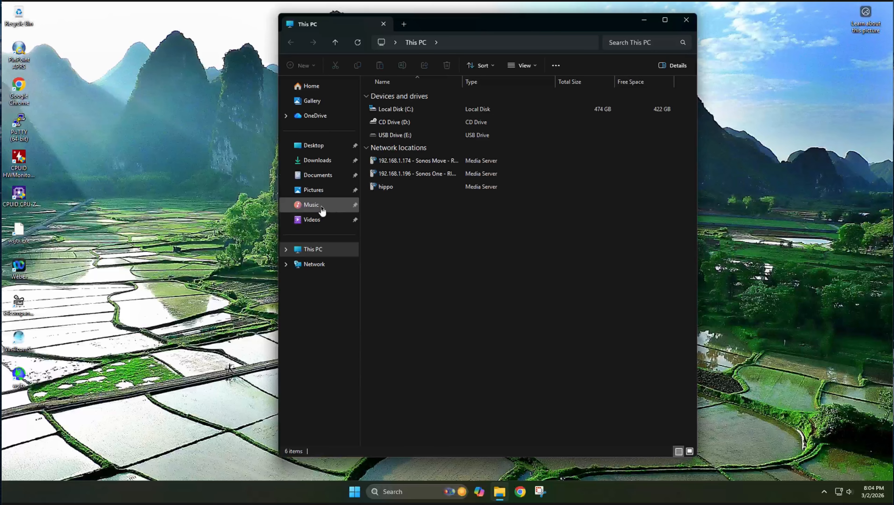
click(311, 161)
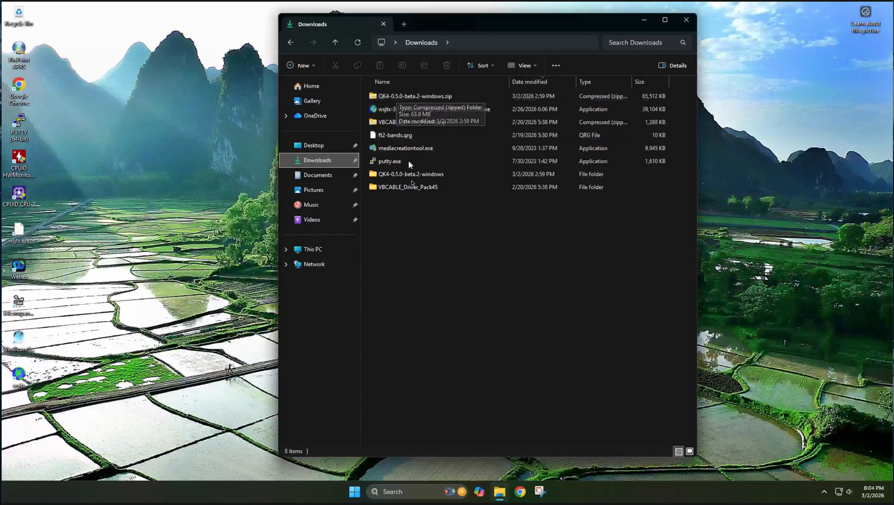
click(375, 176)
double_click(374, 176)
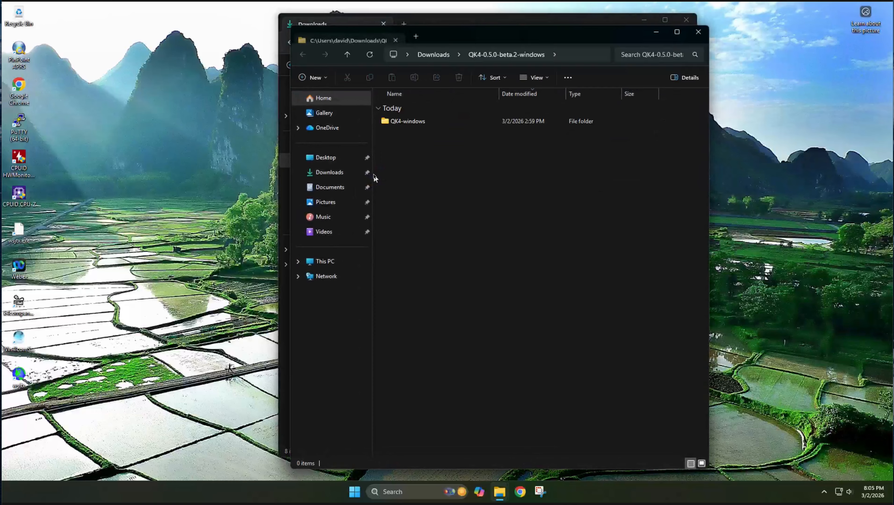
double_click(408, 121)
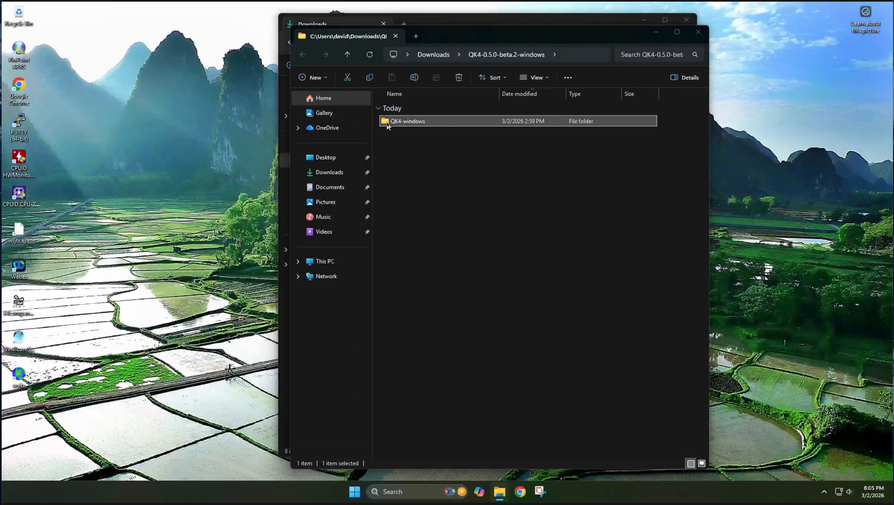
double_click(403, 125)
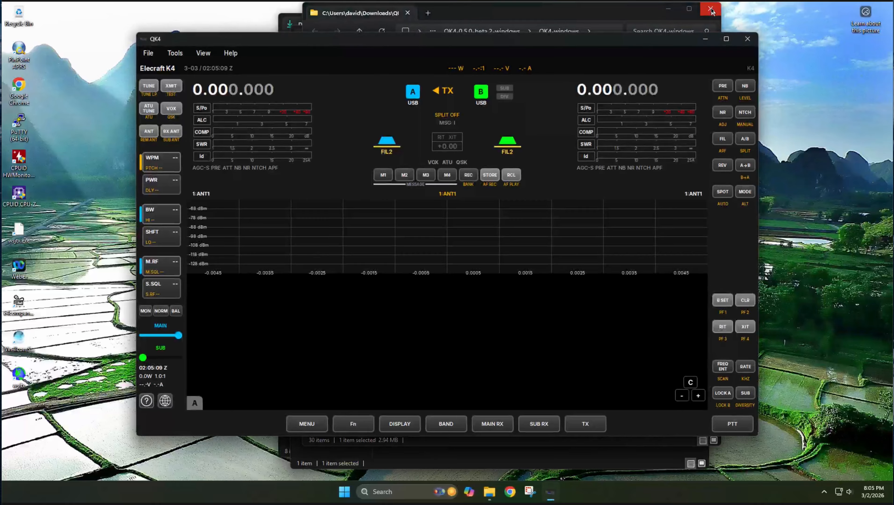
click(711, 10)
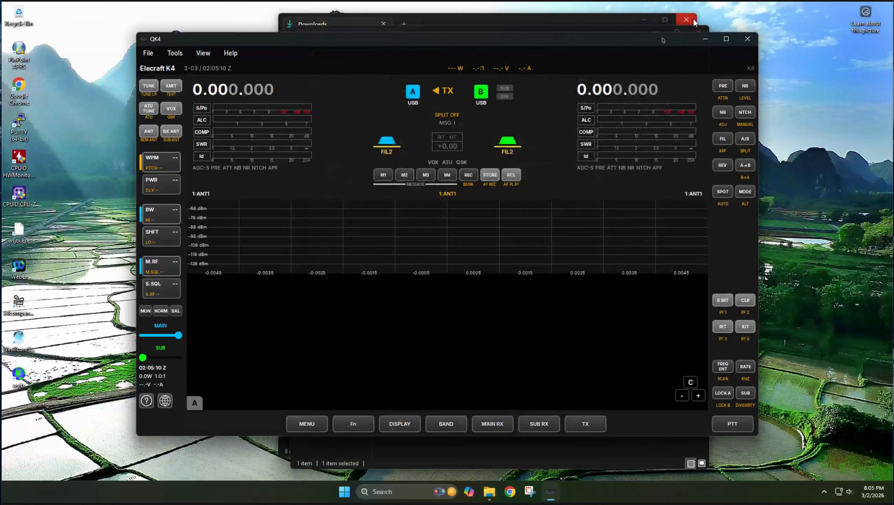
Connect QK4 to the saved K4D server and center the spectrum display on the tuned frequency
click(165, 402)
click(365, 173)
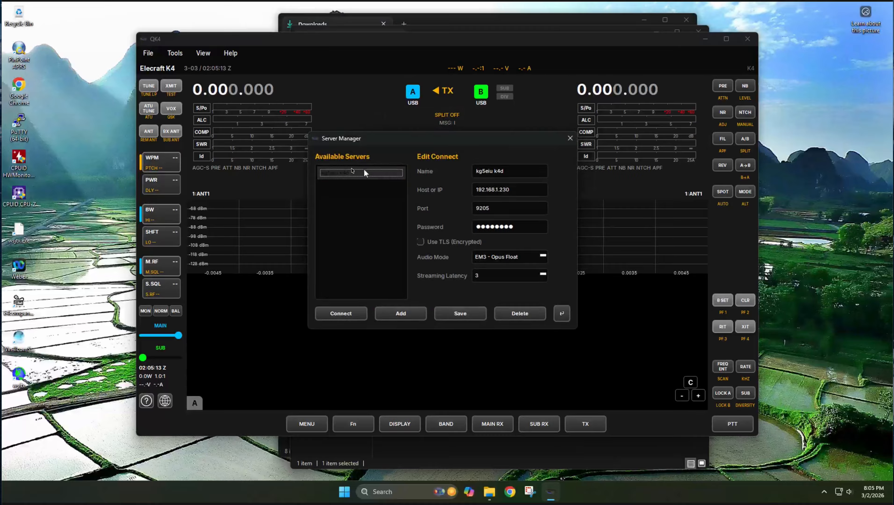
click(352, 173)
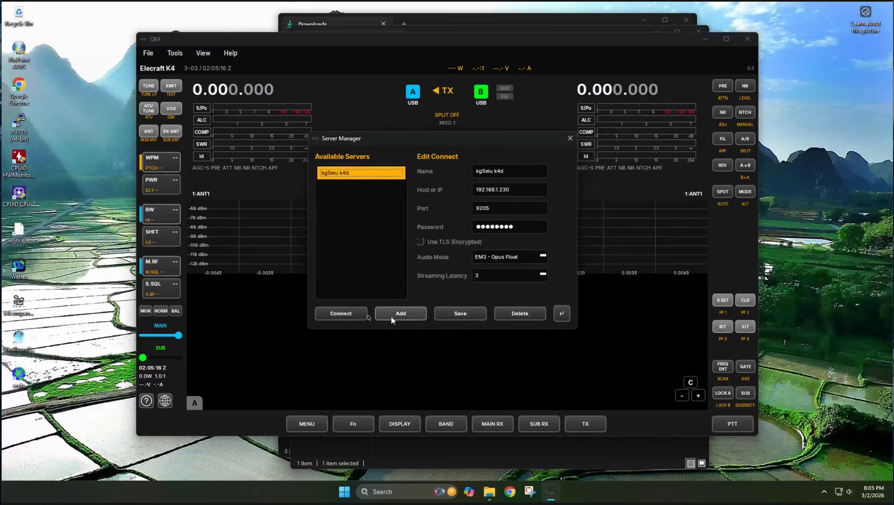
click(340, 313)
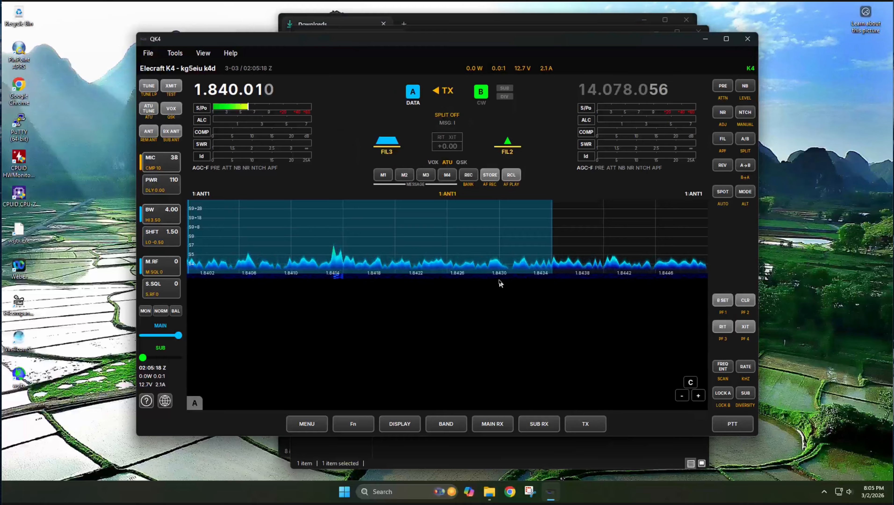
click(690, 383)
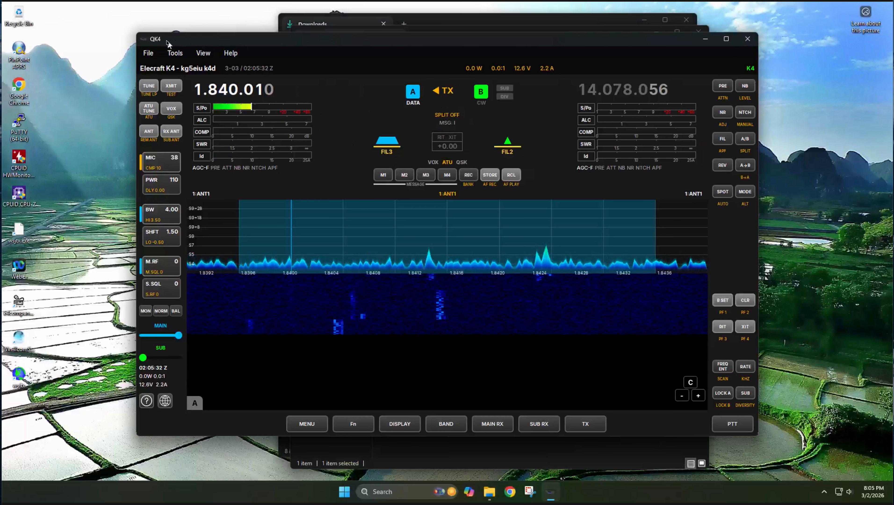
Open the QK4 options and examine the radio information and the microphone input settings
click(177, 55)
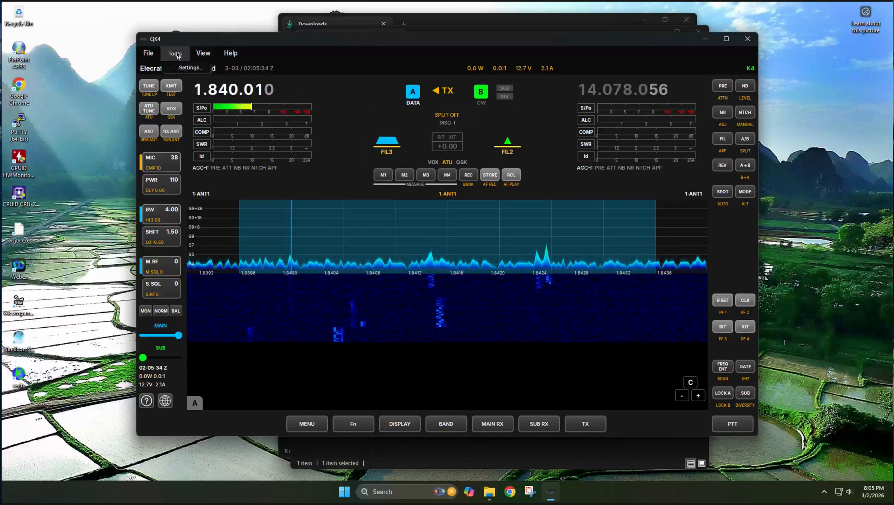
click(190, 67)
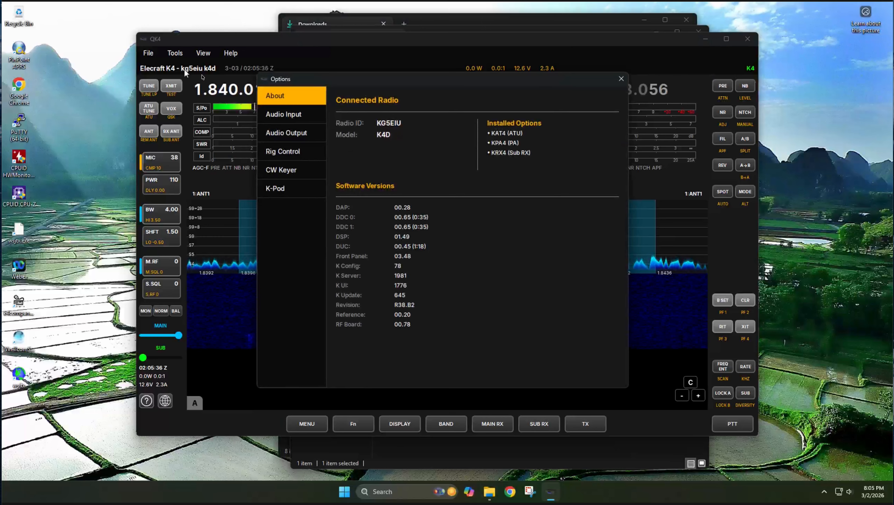
click(288, 114)
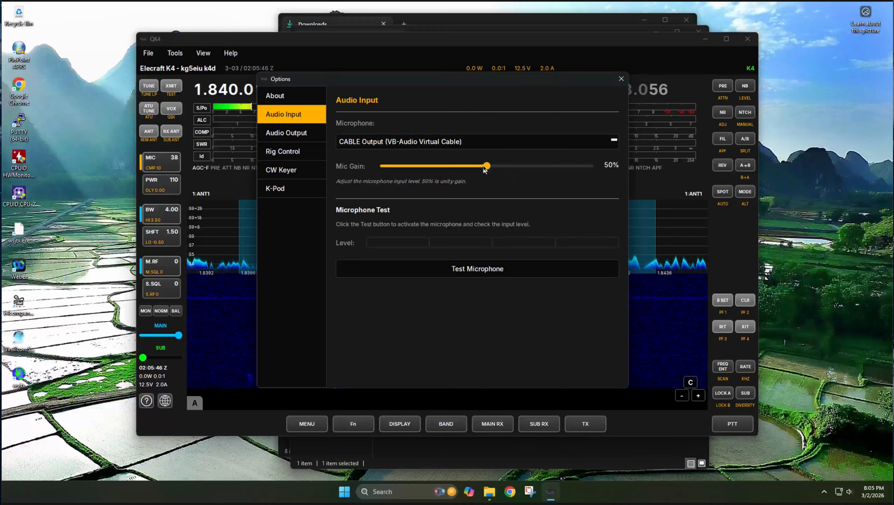
Select CABLE Input (VB-Audio Virtual Cable) as the output speaker and check the CAT server settings before closing the options
click(289, 134)
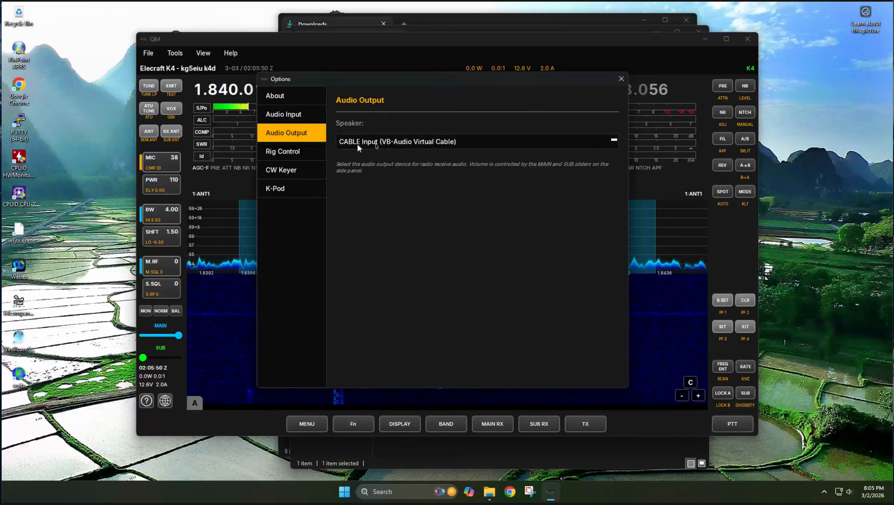
click(599, 145)
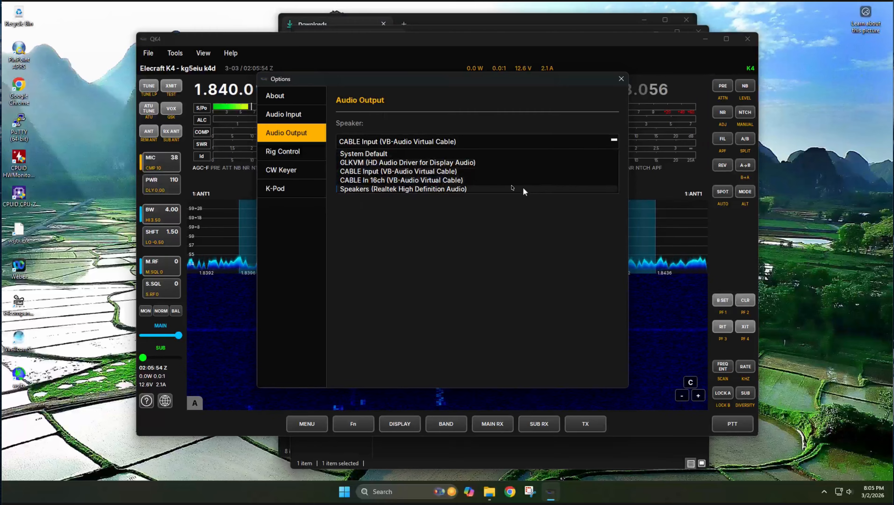
click(399, 172)
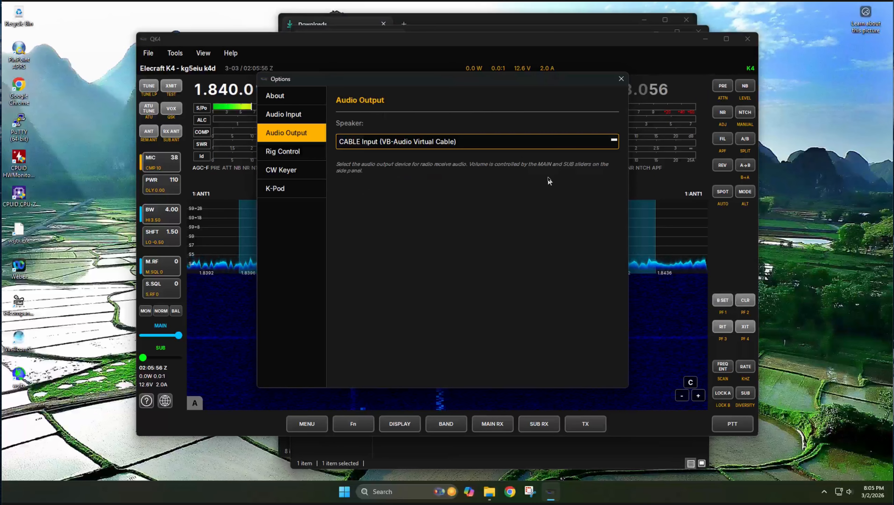
click(279, 152)
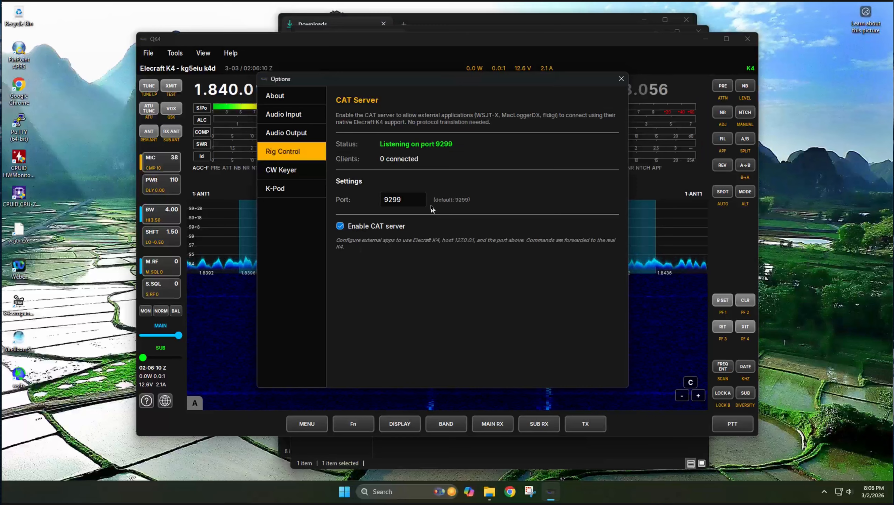
click(621, 80)
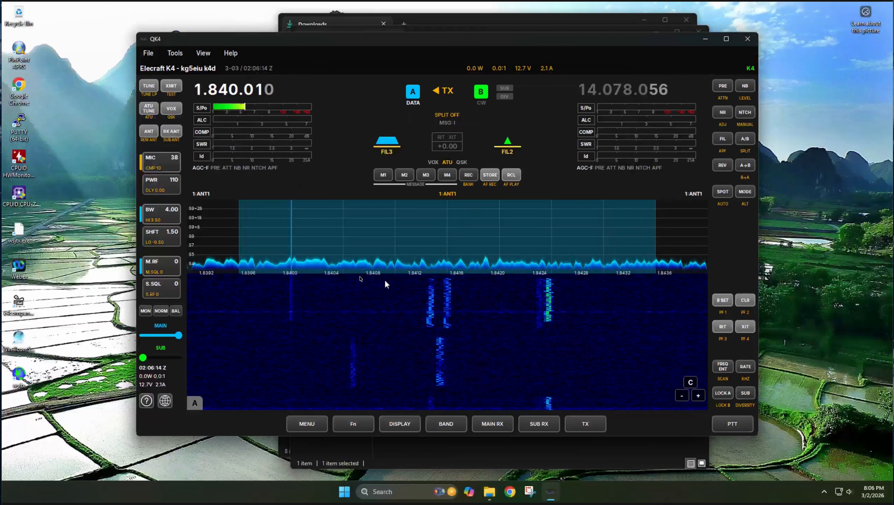
Switch to WSJT-X by launching it from the desktop, and dismiss its start-up notice
double_click(21, 272)
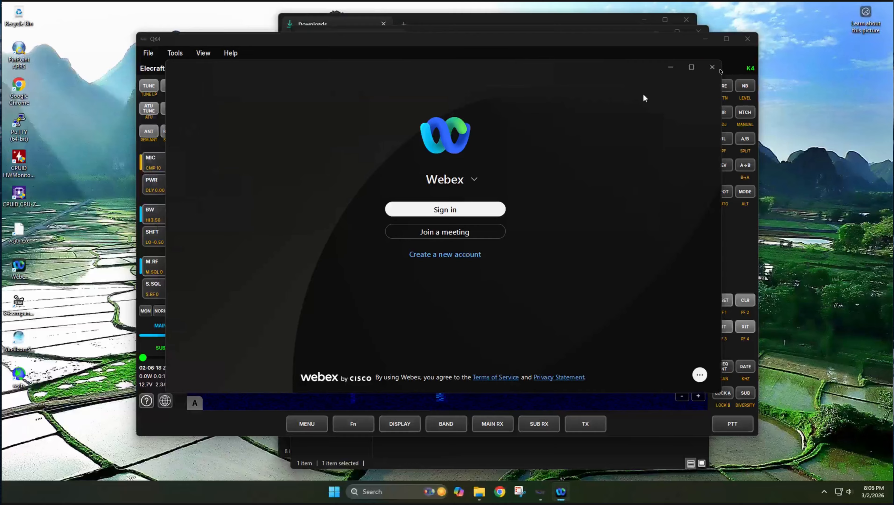
click(713, 67)
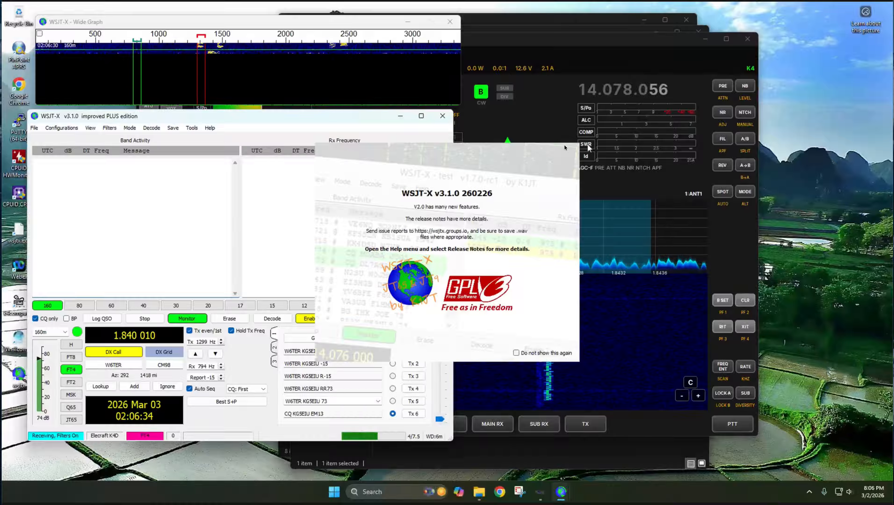
click(547, 155)
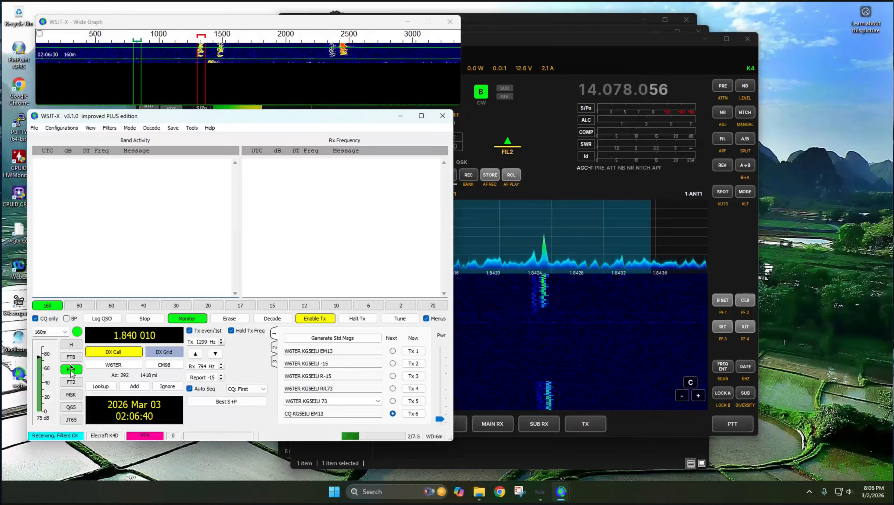
Prepare WSJT-X for FT8 with the transmit audio frequency at 1680 Hz and an empty DX Call
click(71, 356)
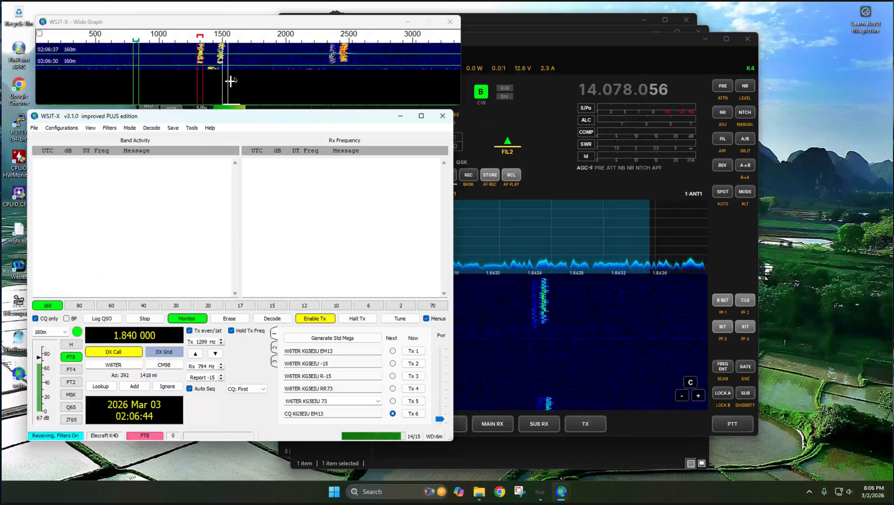
shift+click(245, 81)
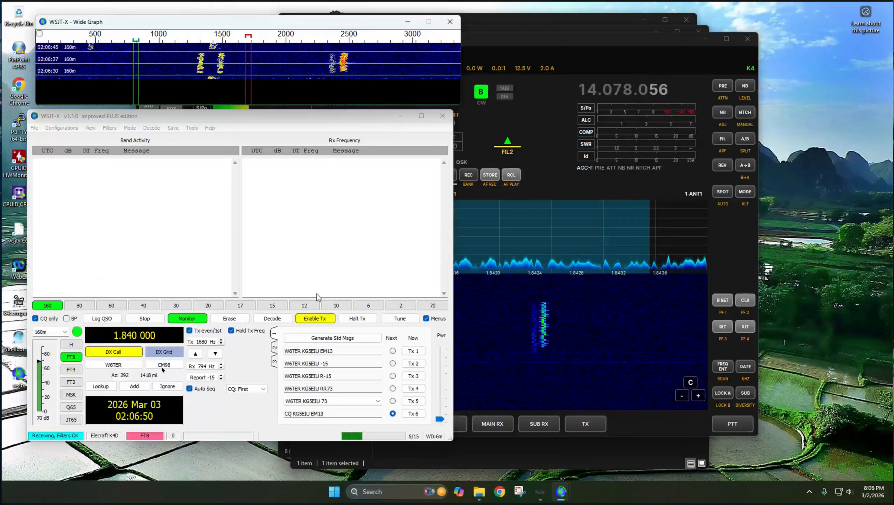
double_click(114, 367)
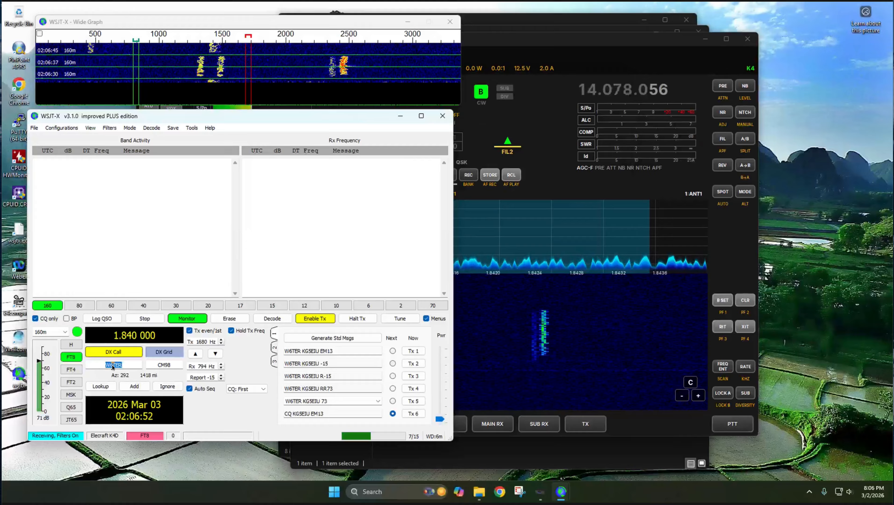
key(Delete)
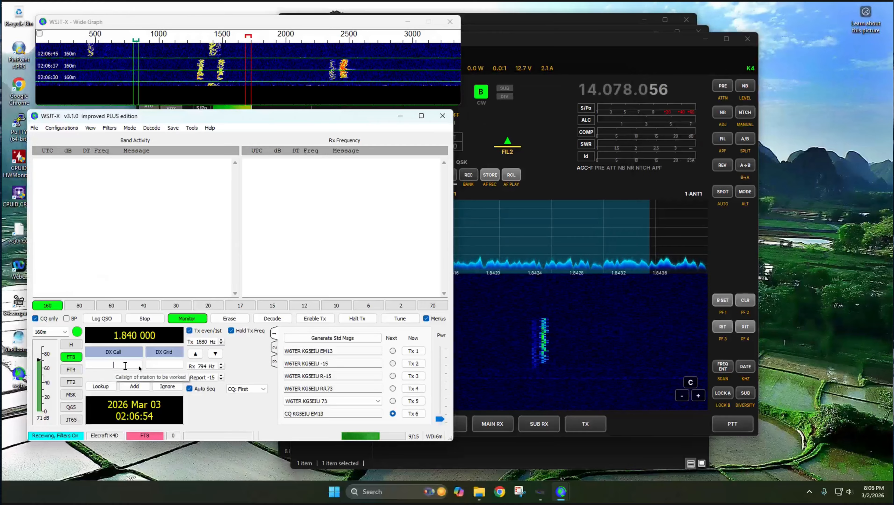
Move the QK4 window clear of the WSJT-X windows and close the two remaining folder windows
drag(581, 39, 707, 74)
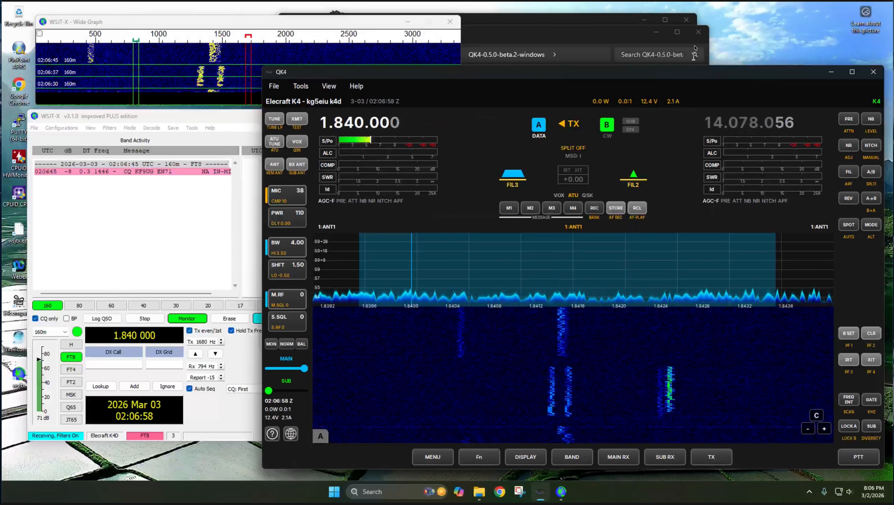
click(698, 31)
click(686, 20)
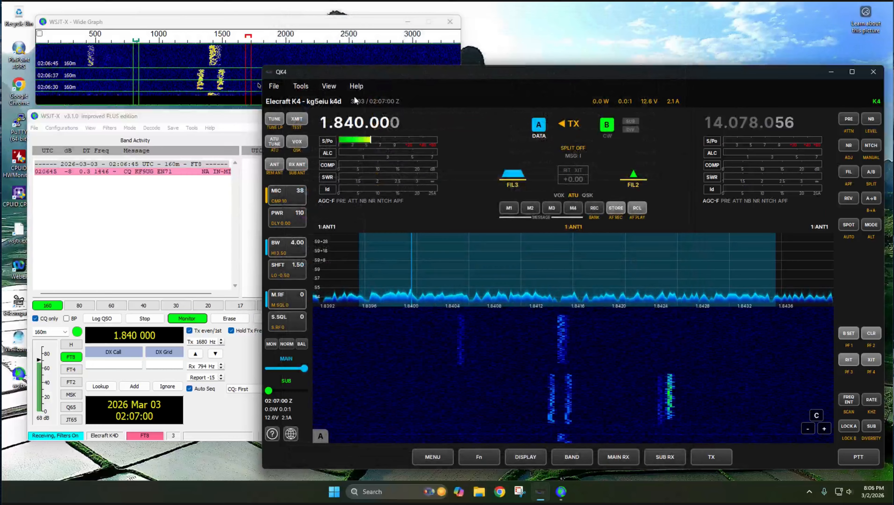
Bring WSJT-X forward, open its radio settings and review the rig, CAT control and PTT configuration
click(342, 22)
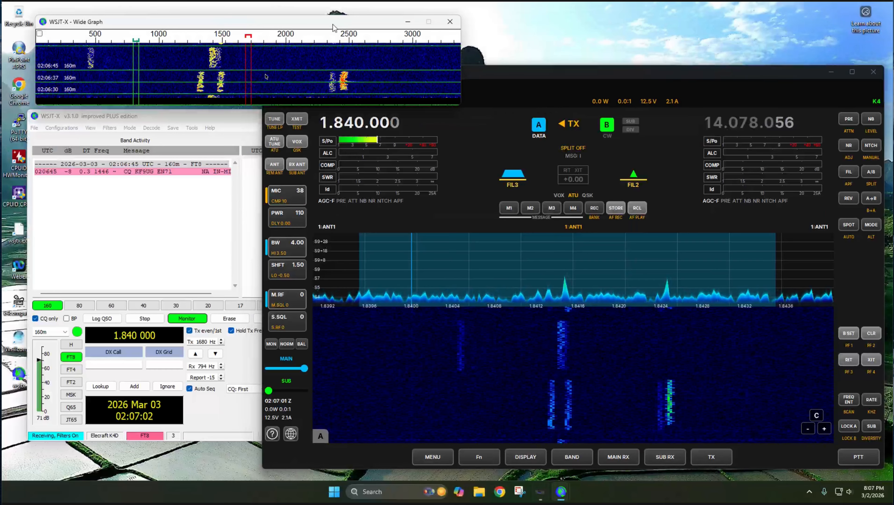
click(192, 118)
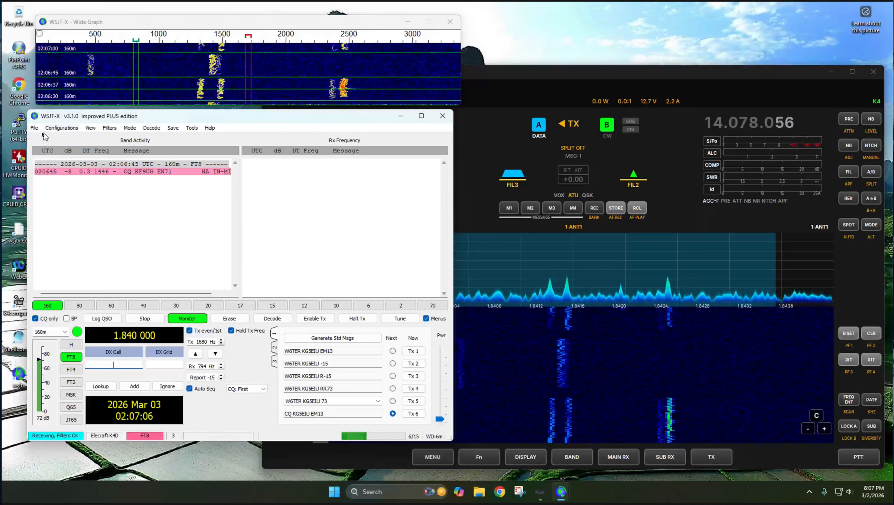
click(35, 129)
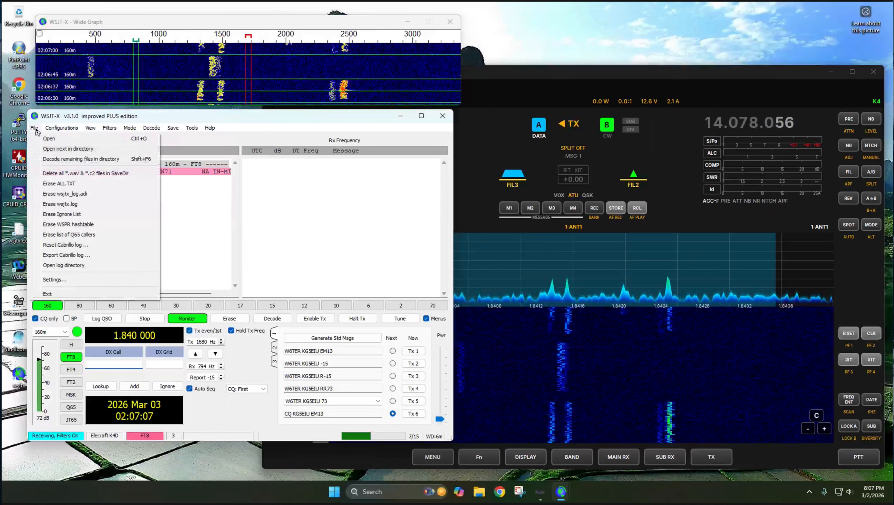
click(85, 280)
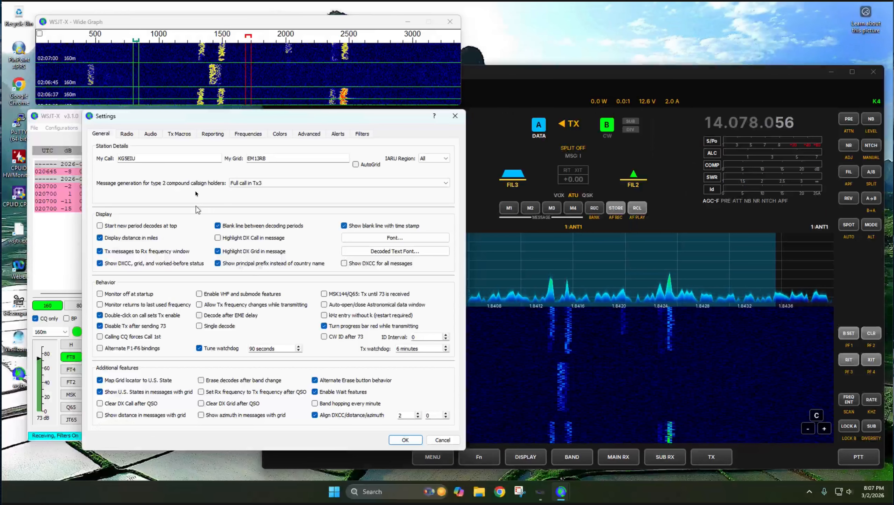
click(127, 134)
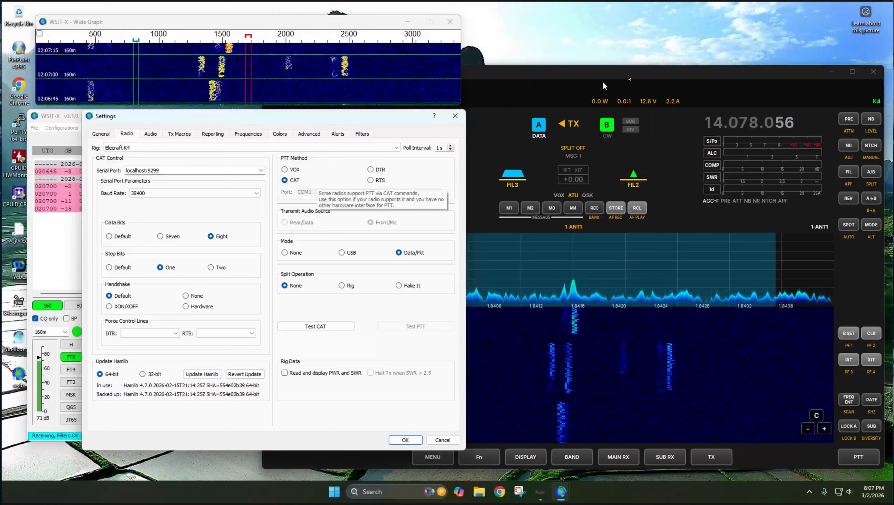
Bring QK4 forward for reference, return to the WSJT-X radio settings and test the CAT connection
click(608, 73)
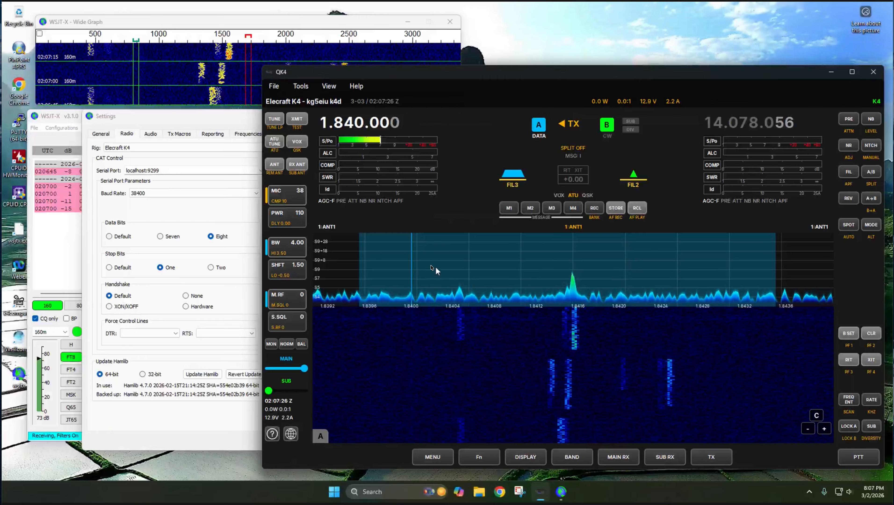
click(204, 118)
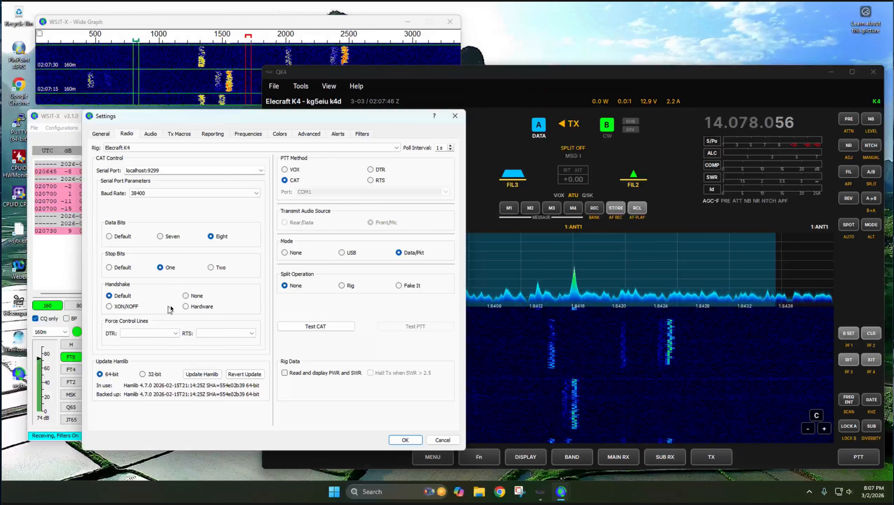
click(320, 327)
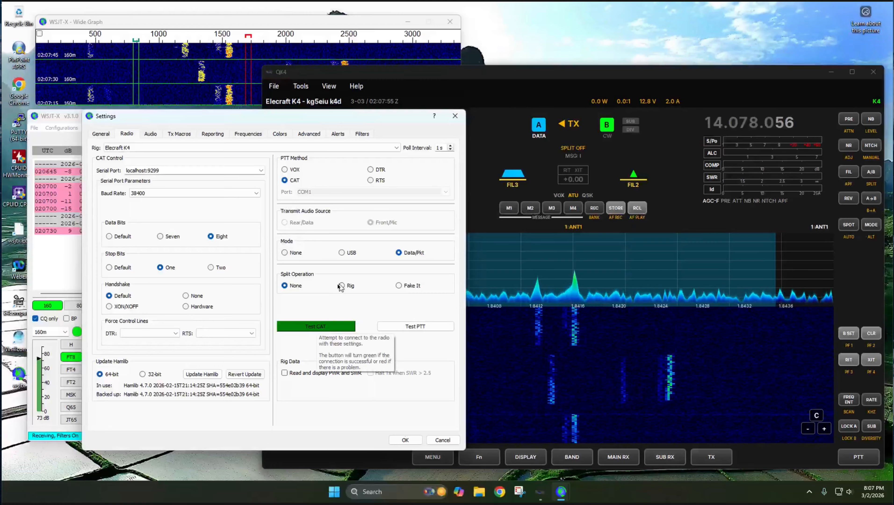
Test PTT by keying and unkeying the transmitter, and accept the WSJT-X radio settings
click(405, 327)
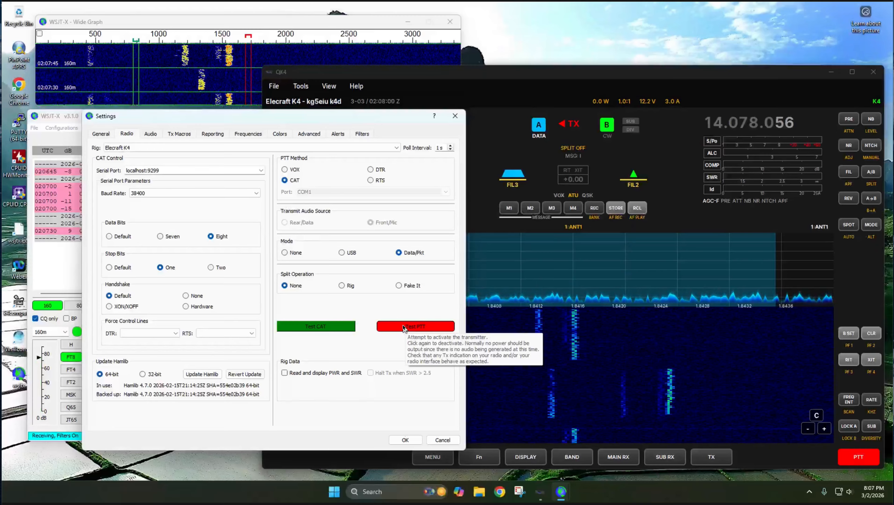
click(404, 328)
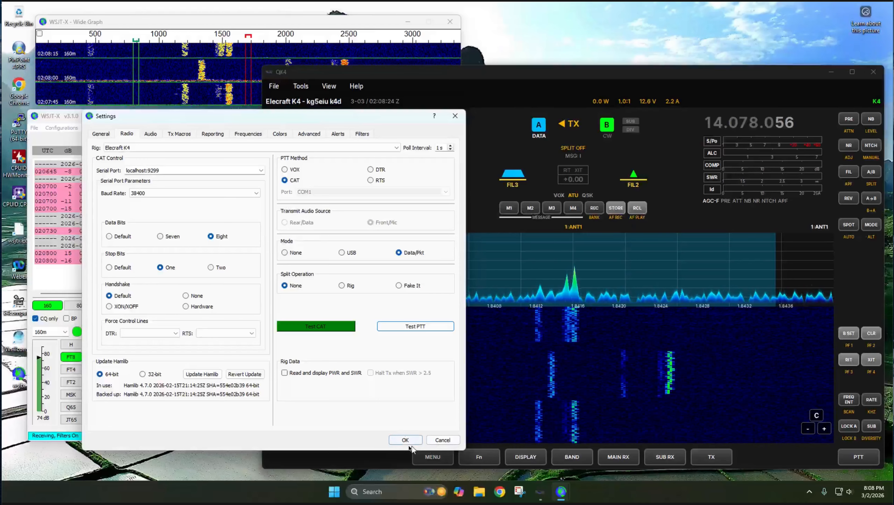
click(405, 440)
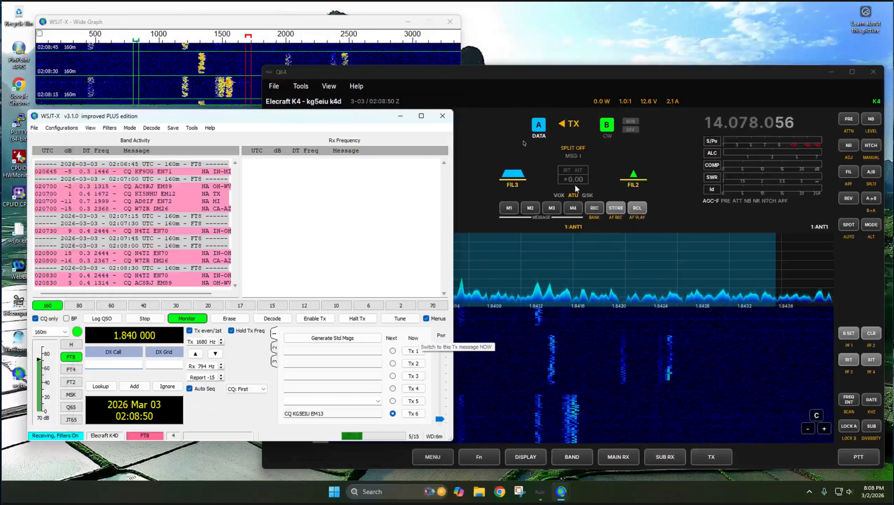
Set the transmit audio frequency to 615 Hz on the wide graph and send a short Tune transmission
shift+click(111, 50)
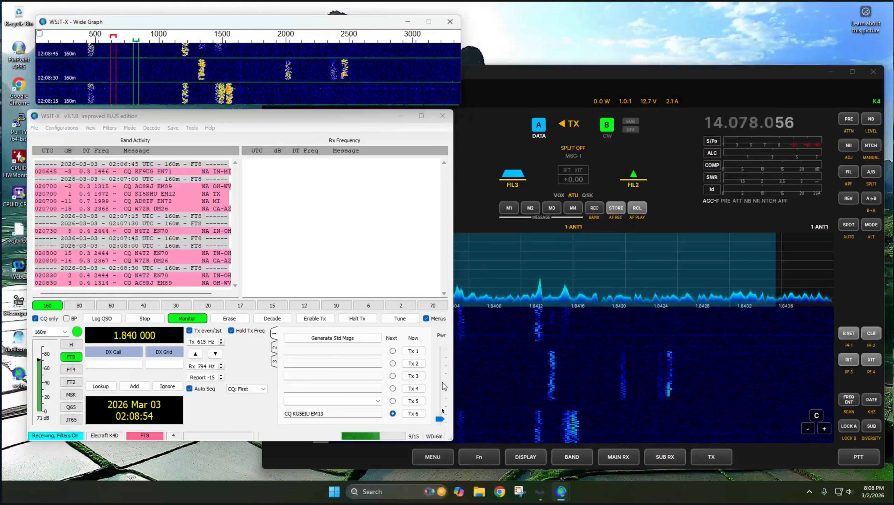
click(399, 319)
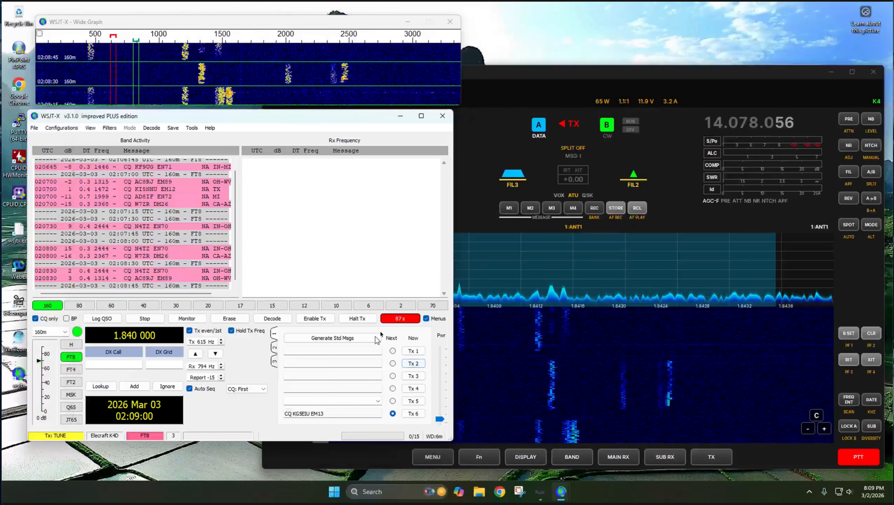
click(405, 320)
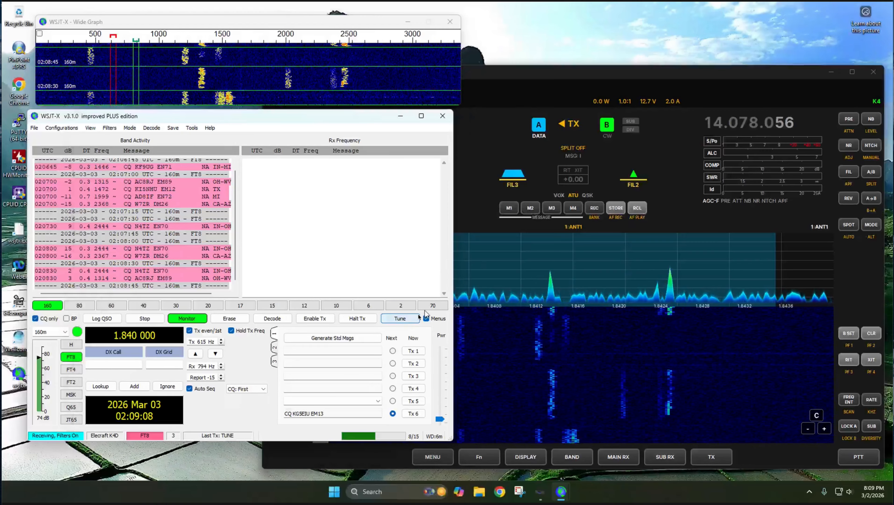
Set the transmit audio frequency to 889 Hz on the wide graph and answer the latest CQ decoded at 1446 Hz
click(546, 75)
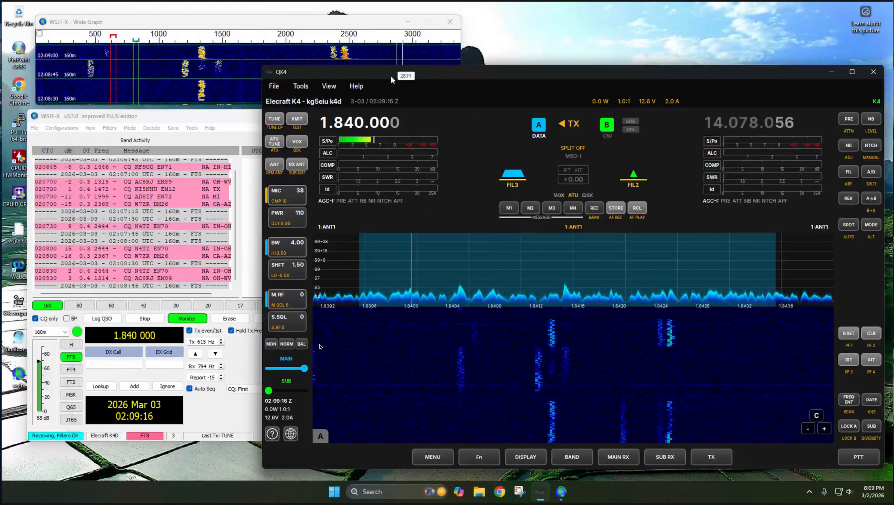
click(211, 427)
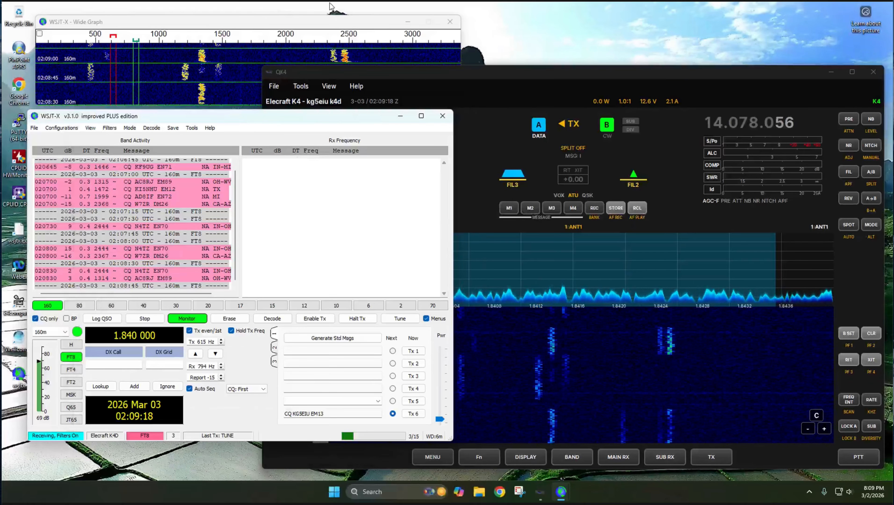
click(219, 23)
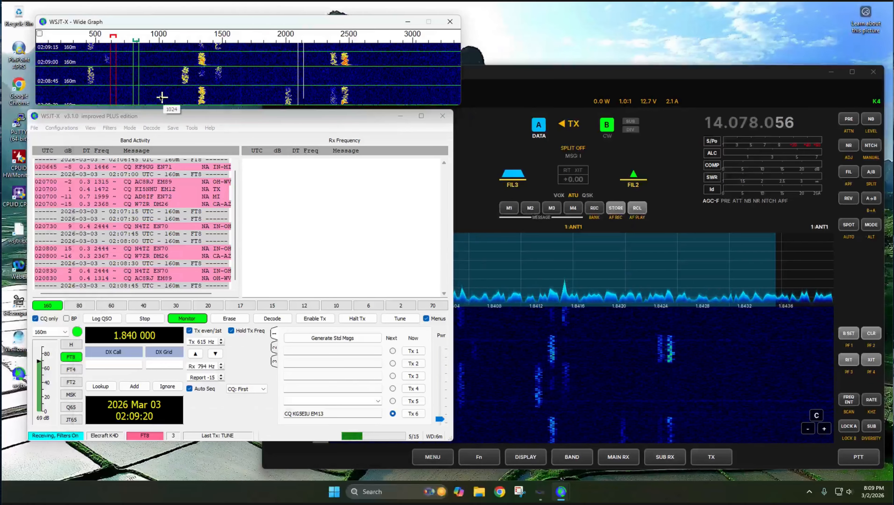
shift+click(144, 82)
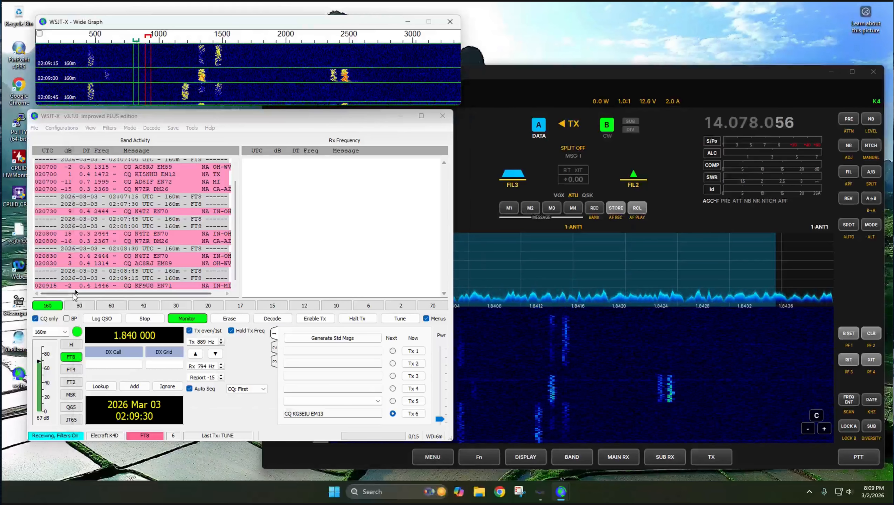
double_click(125, 286)
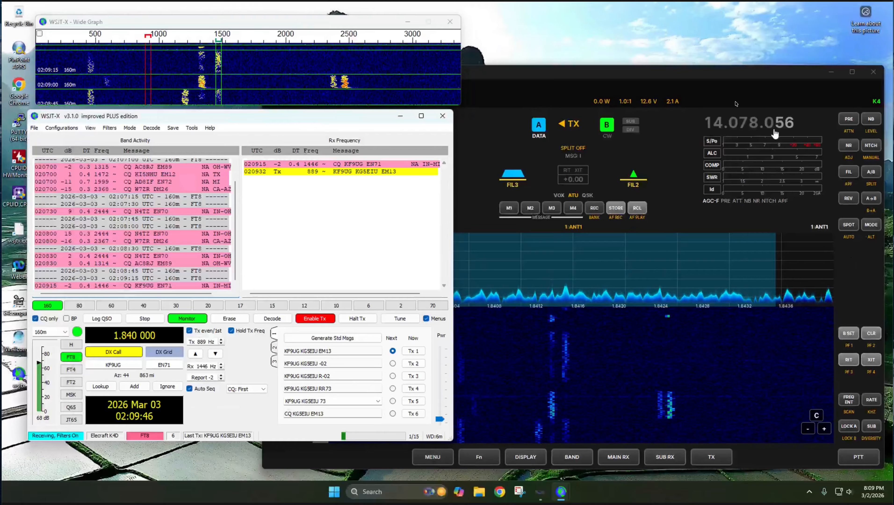
Move the QK4 window slightly upward, return to WSJT-X and halt the ongoing transmission
drag(574, 72, 572, 59)
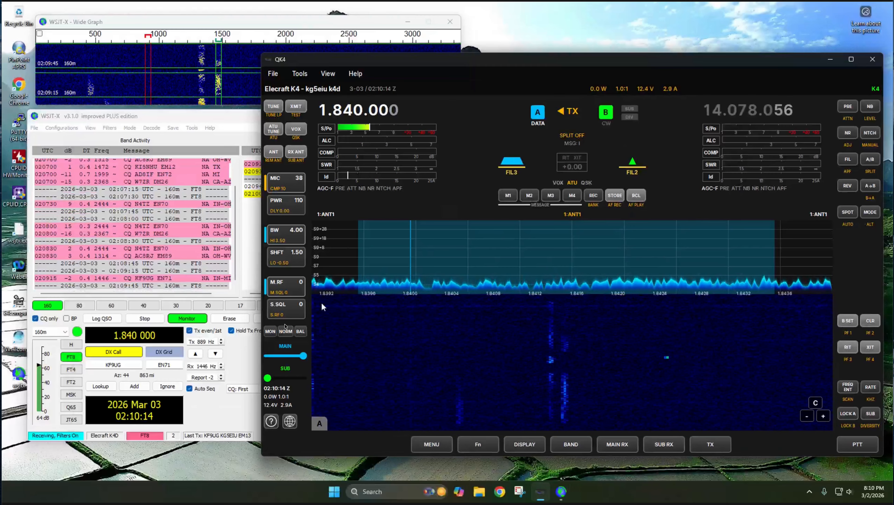
click(240, 353)
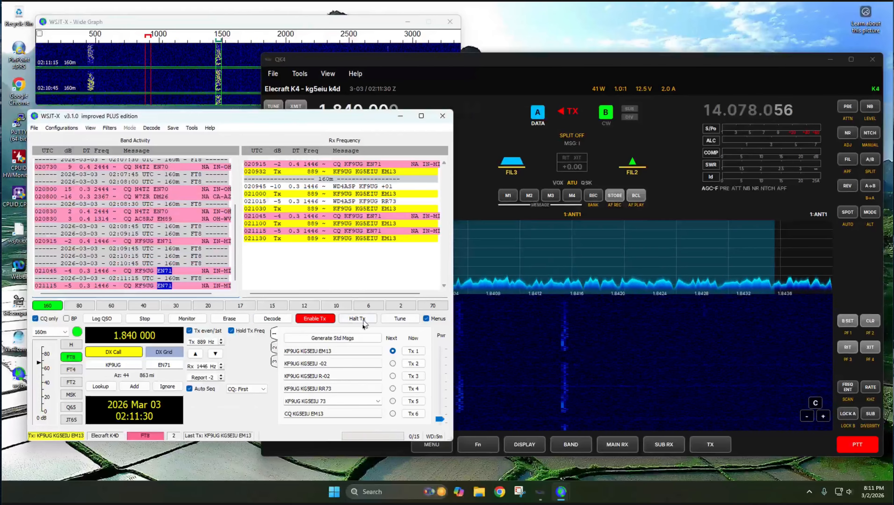
click(357, 318)
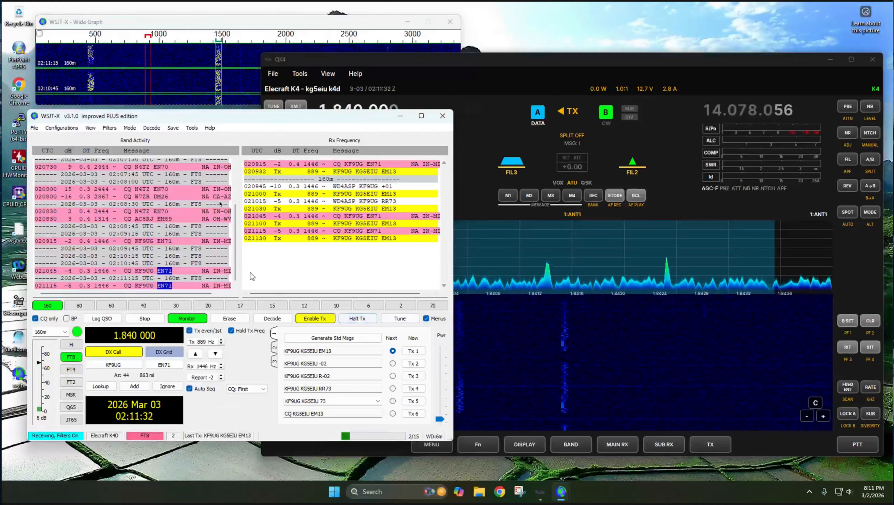
In the WSJT-X audio settings, choose CABLE Output as input and CABLE Input as output (VB-Audio Virtual Cable), and accept the settings
click(35, 128)
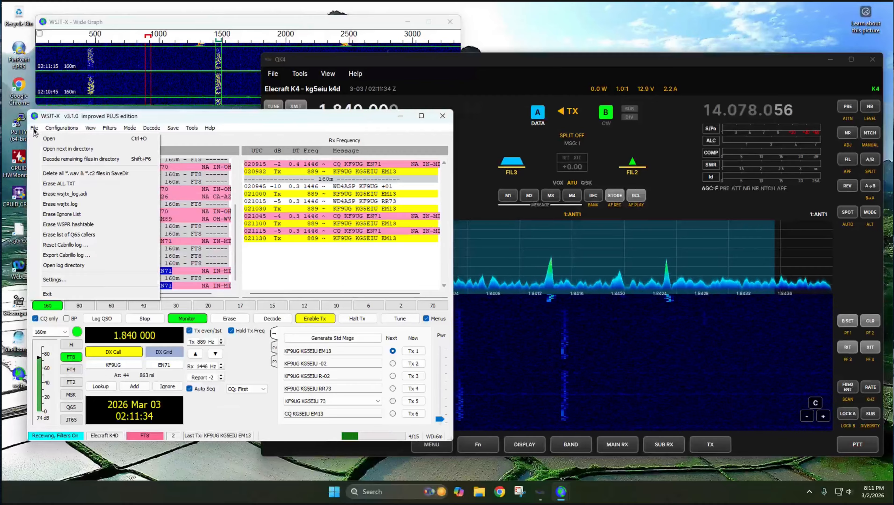
mouse_move(61, 127)
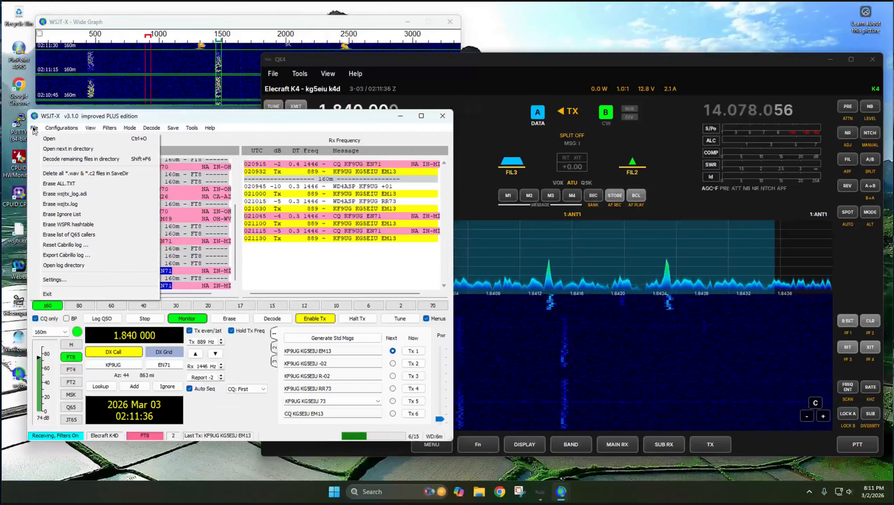
click(34, 128)
click(34, 128)
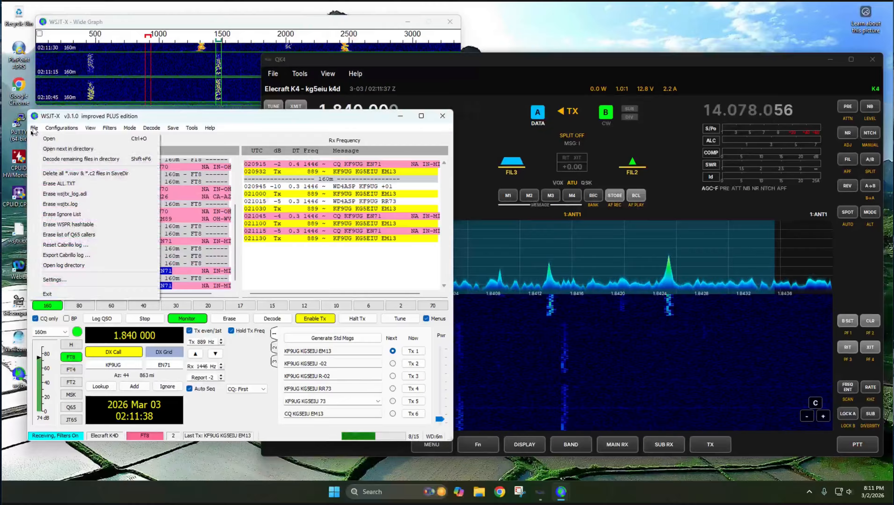
click(60, 287)
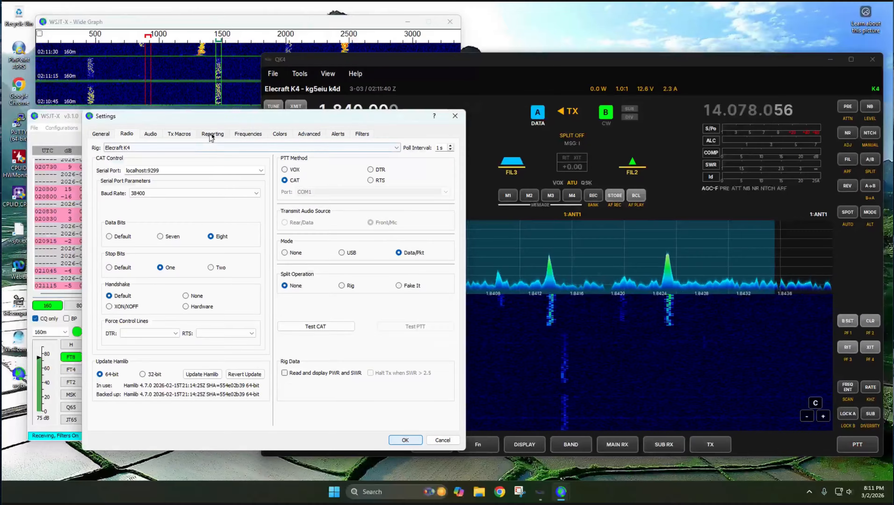
click(152, 134)
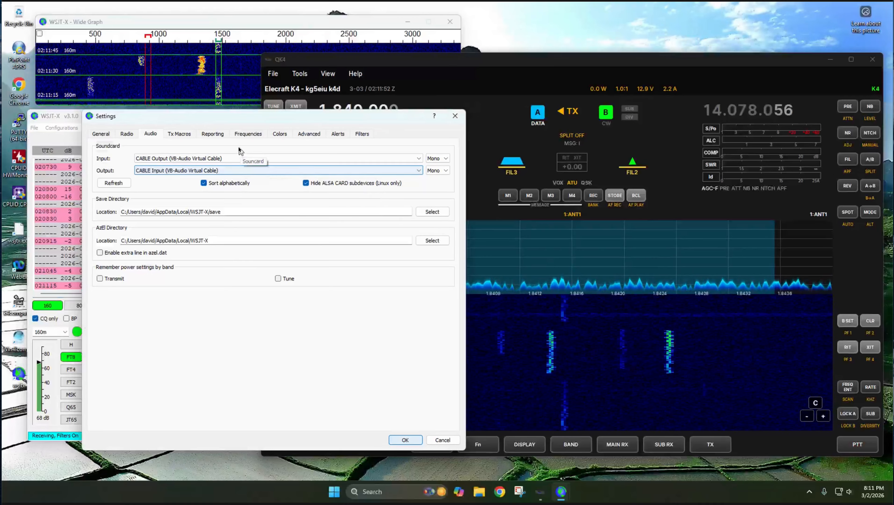
click(393, 158)
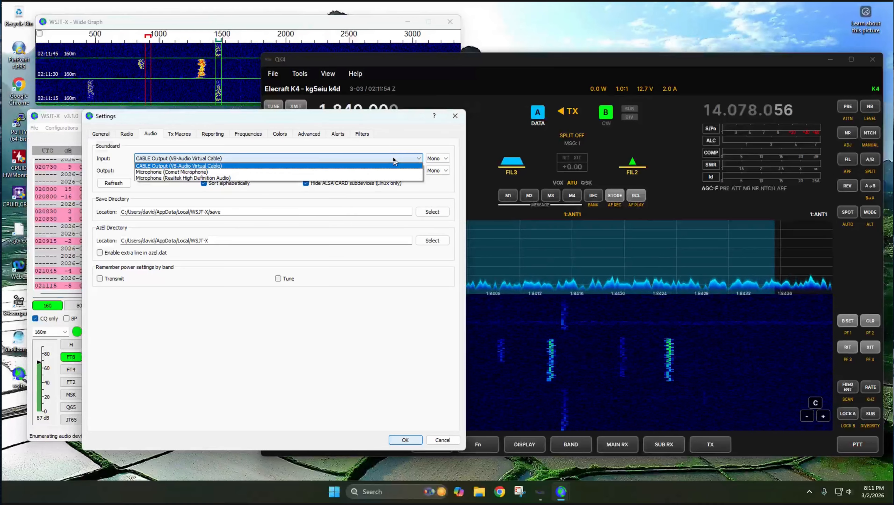
click(329, 158)
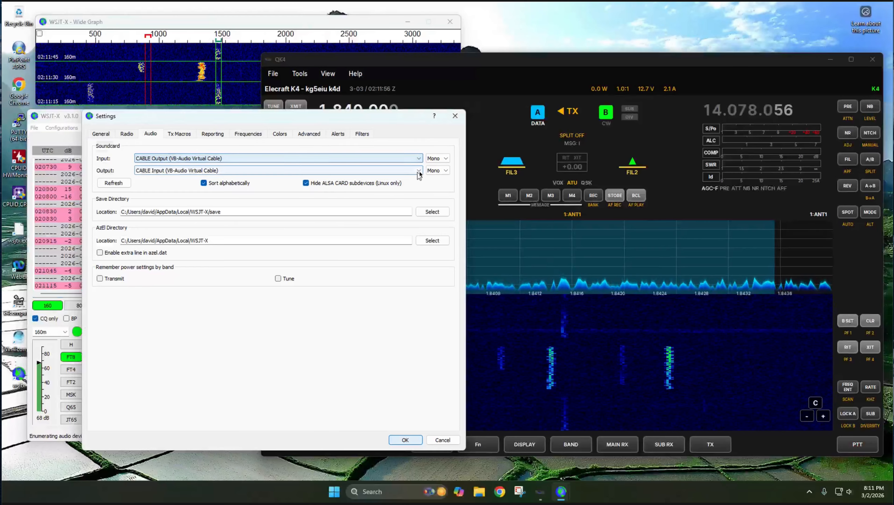
click(407, 171)
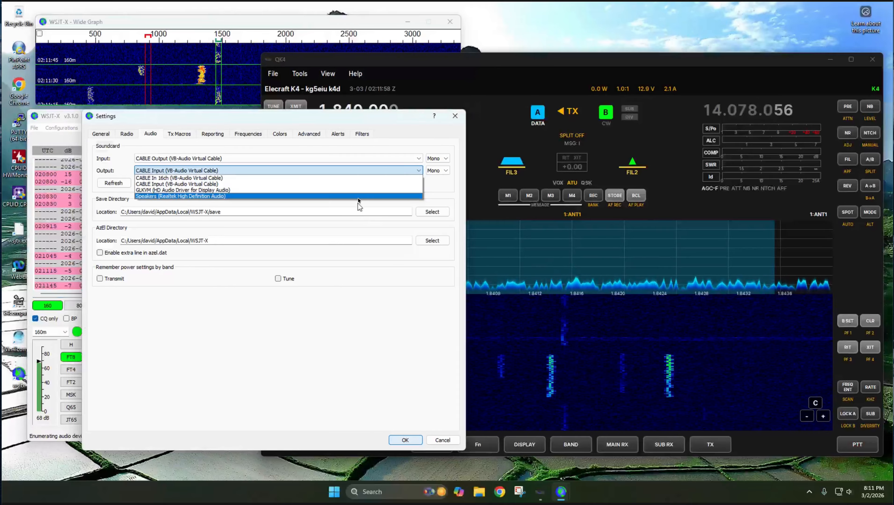
click(357, 184)
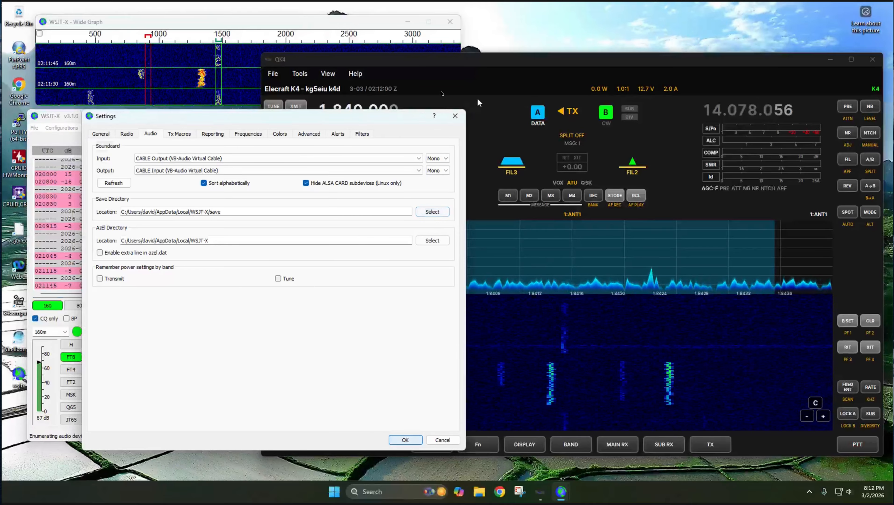
click(404, 440)
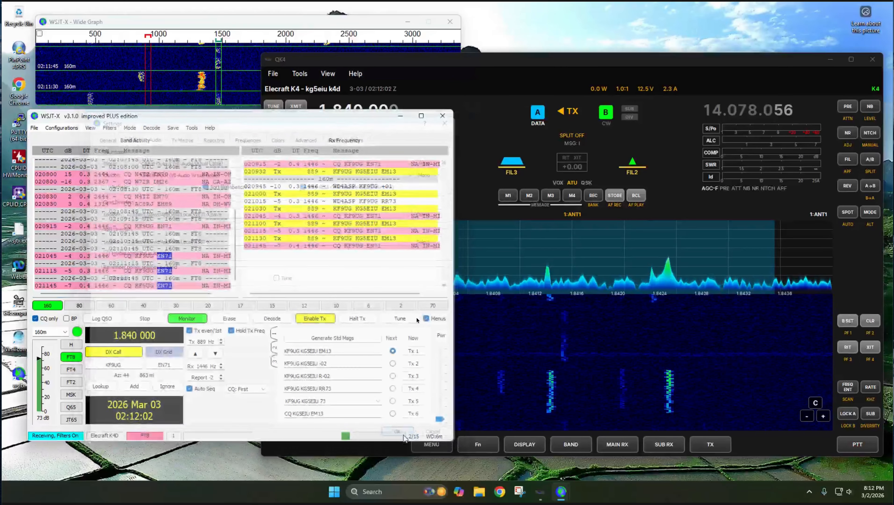
Review QK4's CAT server, audio output and audio input options, close them and bring the WSJT-X windows forward
click(299, 74)
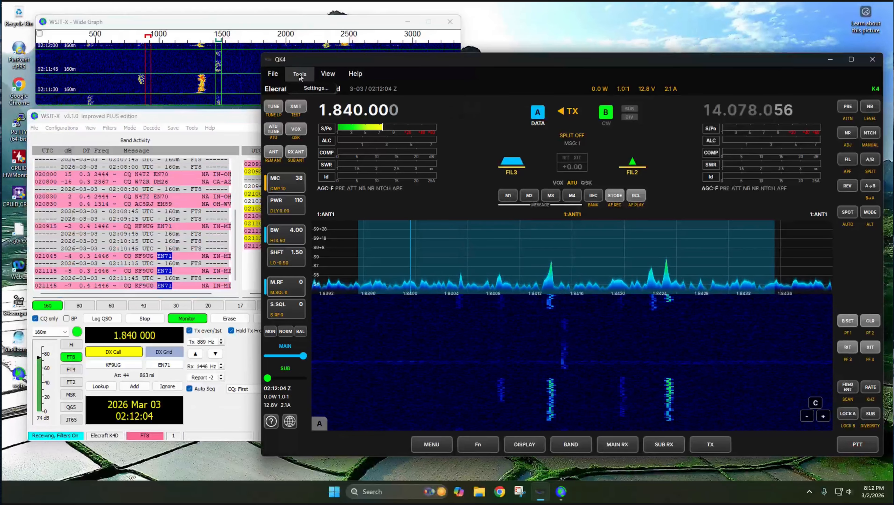
click(316, 89)
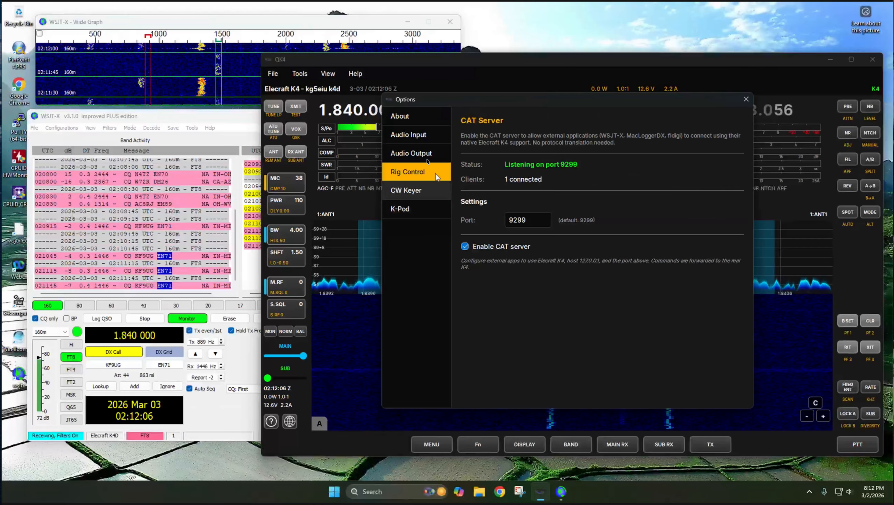
click(422, 153)
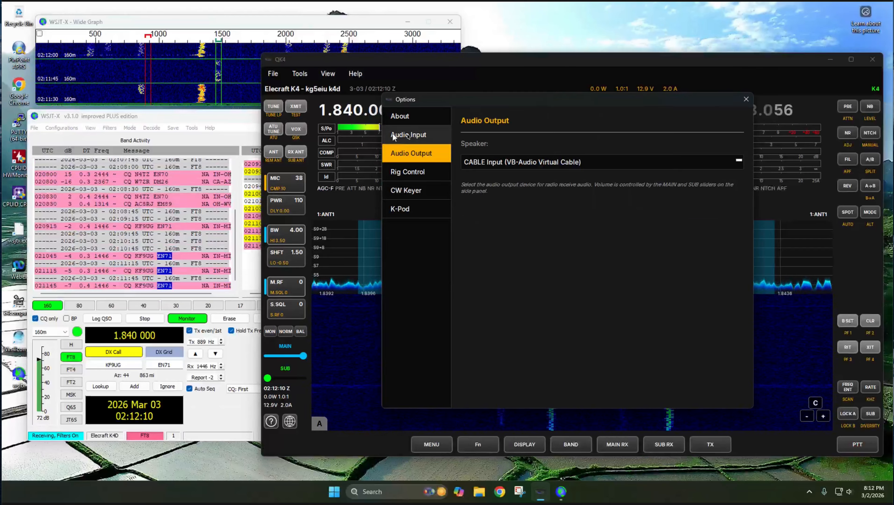
click(411, 137)
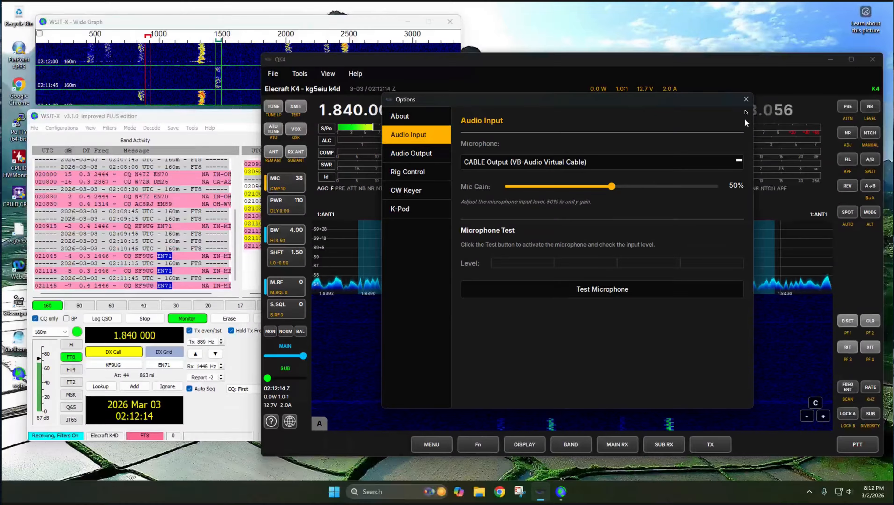
click(746, 100)
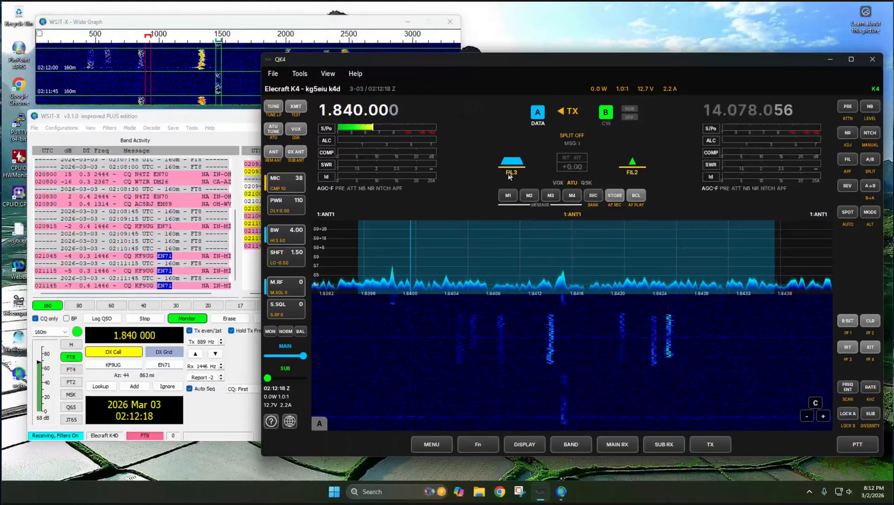
click(190, 119)
click(249, 47)
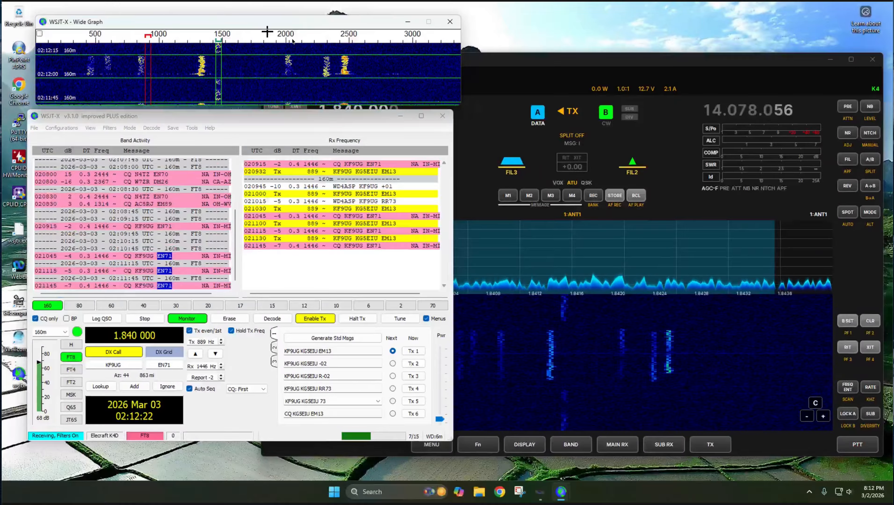